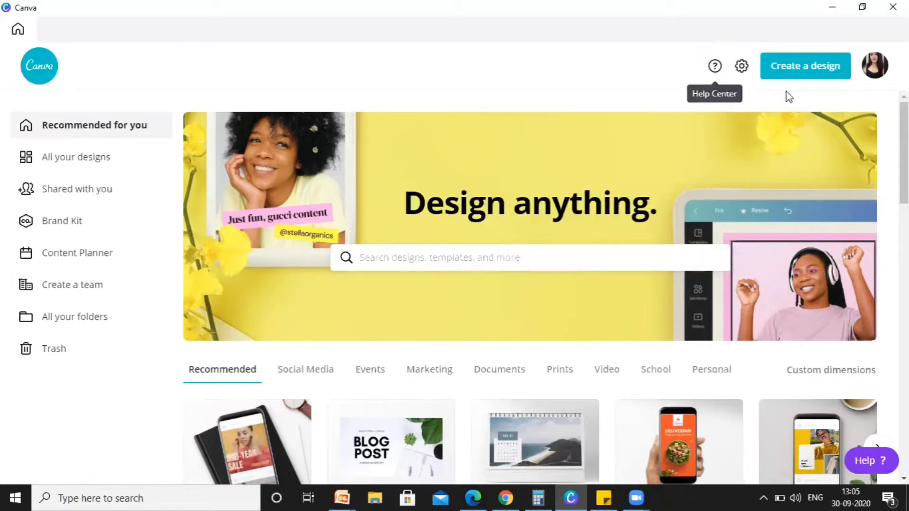
Open the "Copy of Post 1" design from the collection of all designs
{"action": "left_click", "coordinate": [805, 71]}
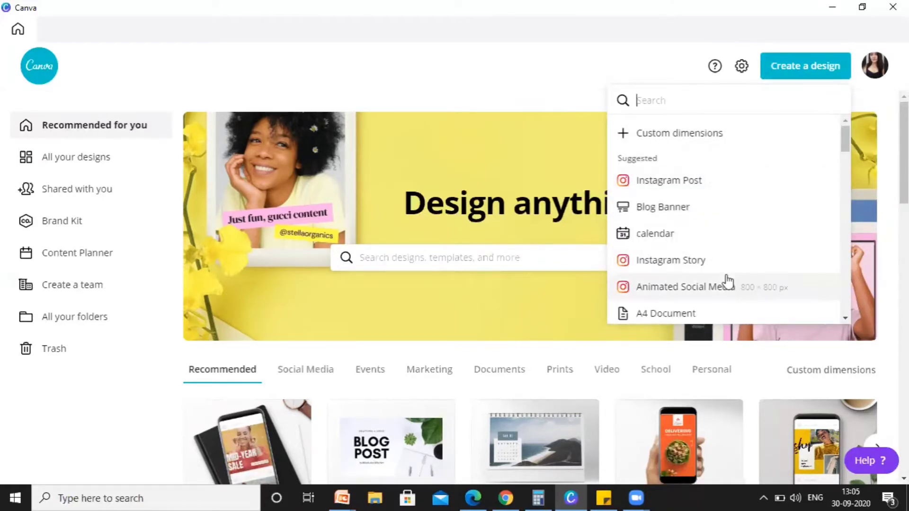
{"action": "left_click", "coordinate": [452, 92]}
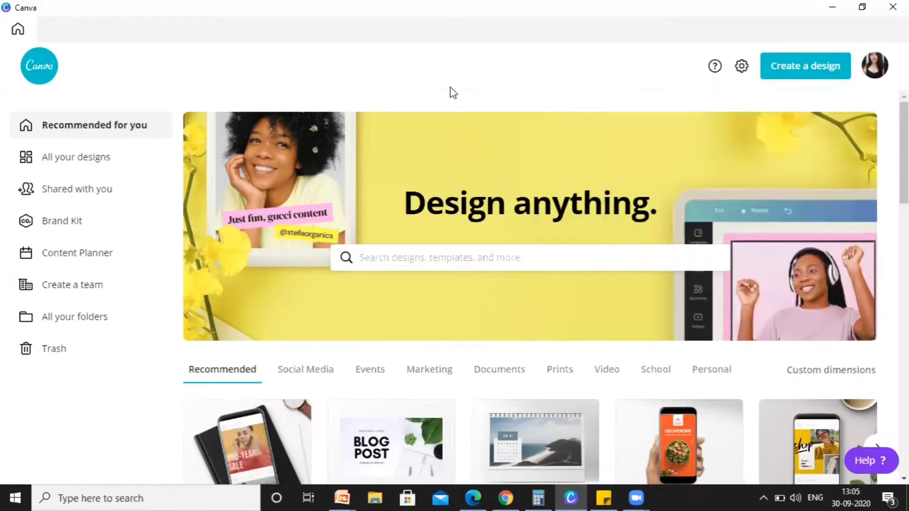
{"action": "left_click", "coordinate": [127, 171]}
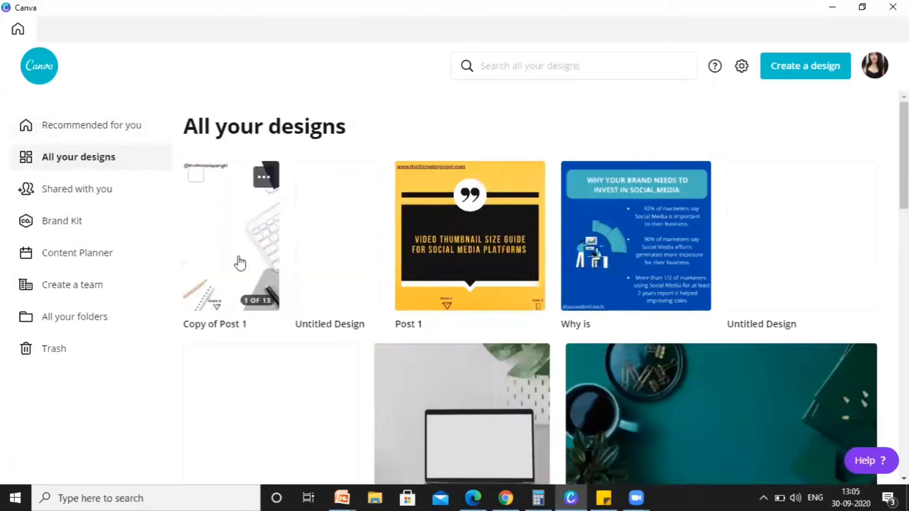
{"action": "left_click", "coordinate": [240, 263]}
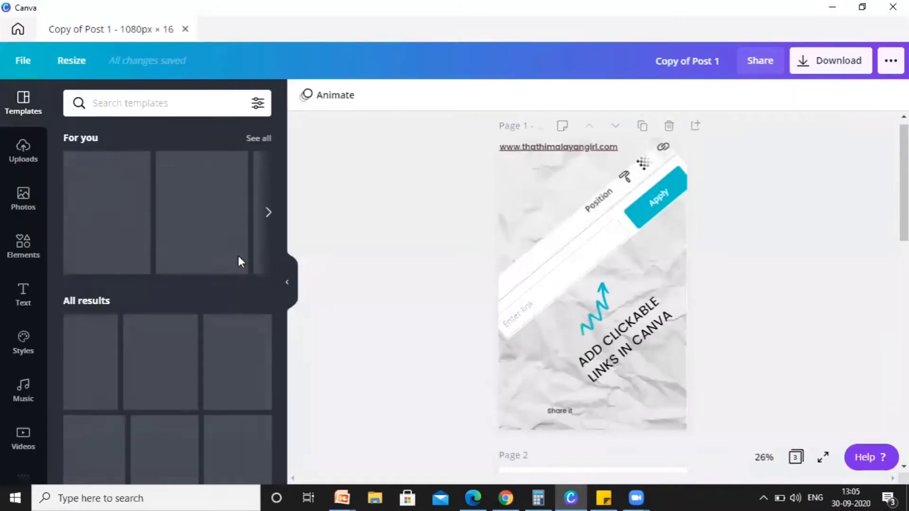
Delete the existing website address text at the top of page 1
{"action": "left_click", "coordinate": [537, 206]}
{"action": "left_click", "coordinate": [610, 148]}
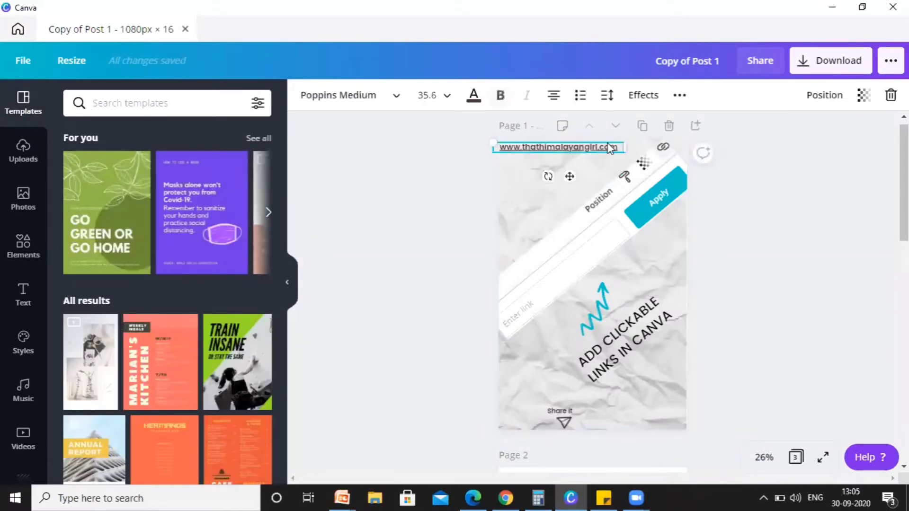
{"action": "key", "text": "Delete"}
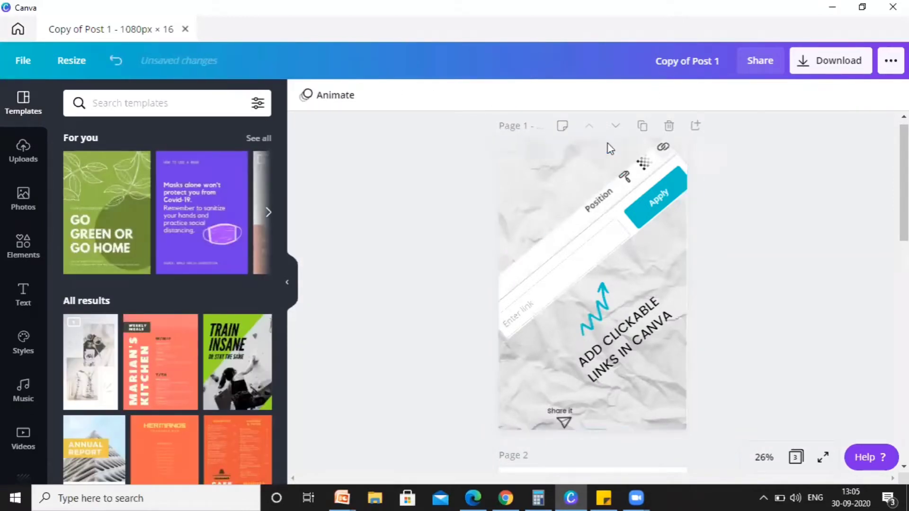
Add a subheading text box, place it in page 1's upper-left corner and enlarge it to about 410 × 54
{"action": "left_click", "coordinate": [15, 308]}
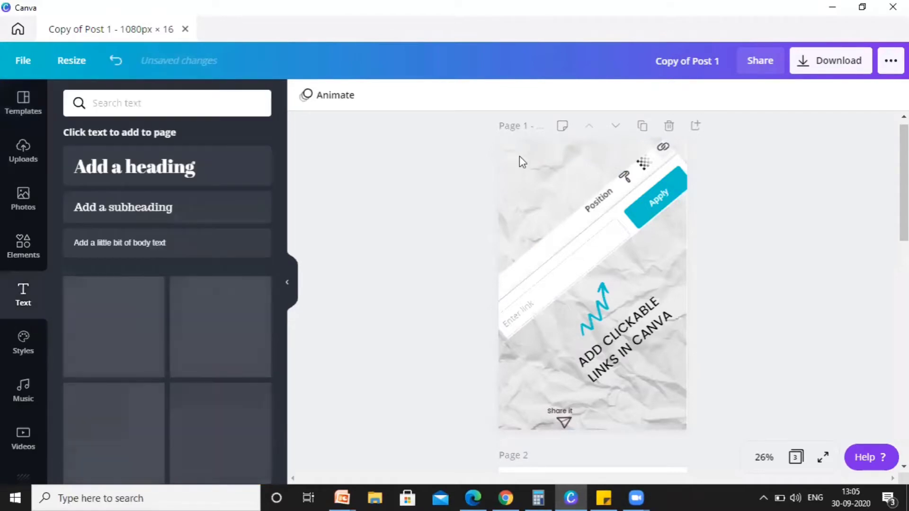
{"action": "left_click", "coordinate": [118, 209]}
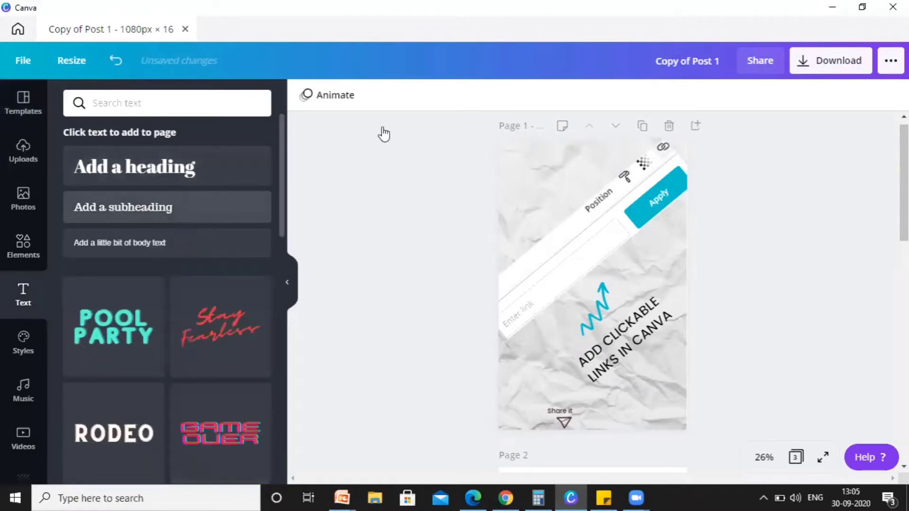
{"action": "left_click", "coordinate": [515, 161]}
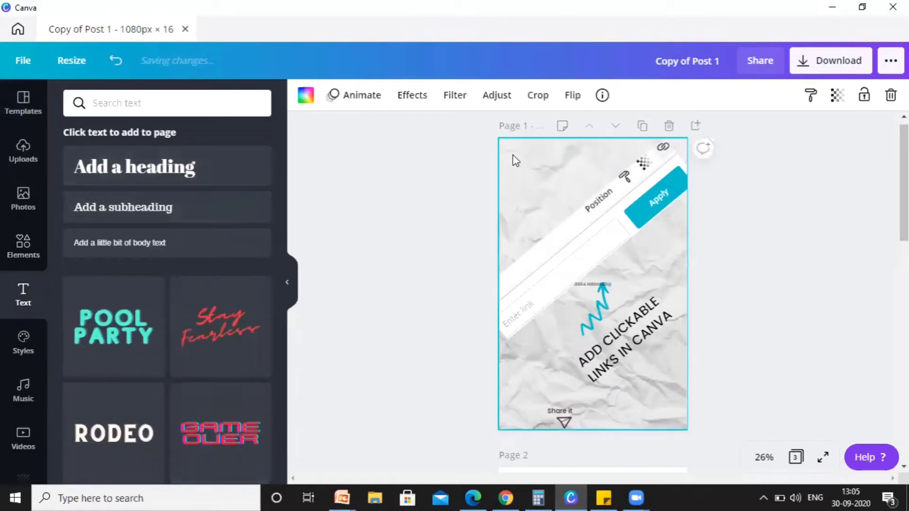
{"action": "left_click", "coordinate": [180, 212]}
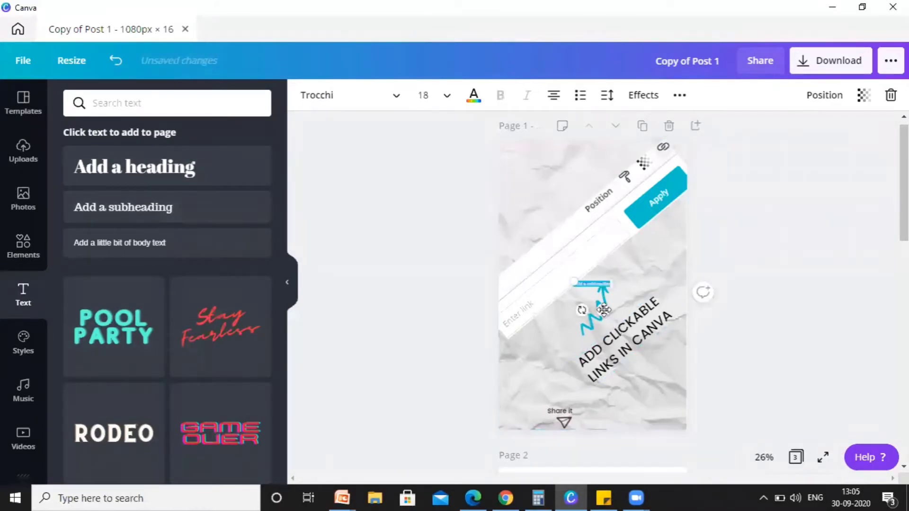
{"action": "left_click_drag", "start_coordinate": [572, 196], "coordinate": [576, 156]}
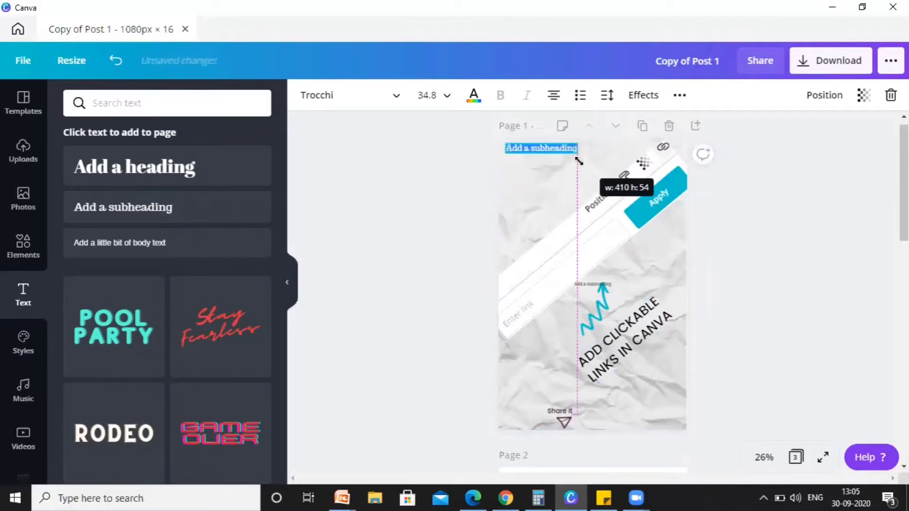
{"action": "double_click", "coordinate": [536, 148]}
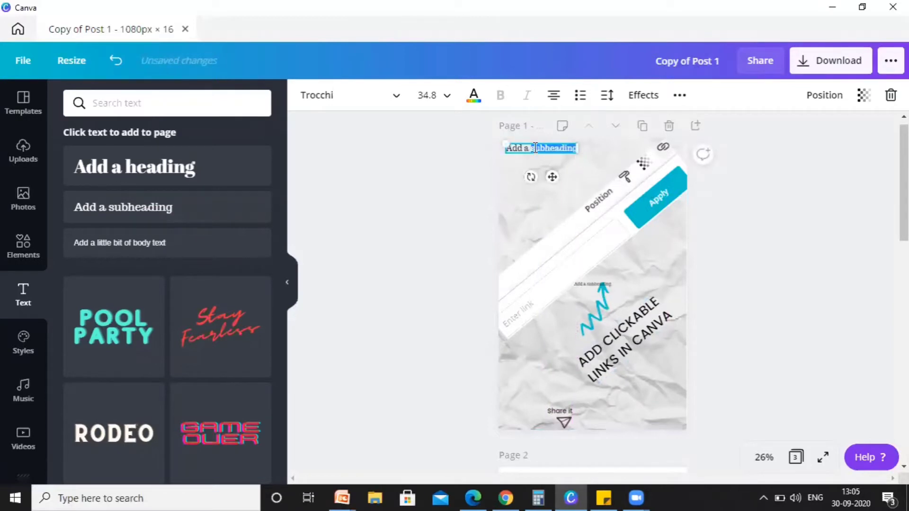
{"action": "key", "text": "BackSpace"}
{"action": "key", "text": "BackSpace"}
{"action": "key", "text": "BackSpace"}
{"action": "key", "text": "BackSpace"}
{"action": "key", "text": "BackSpace"}
{"action": "key", "text": "BackSpace"}
{"action": "key", "text": "BackSpace"}
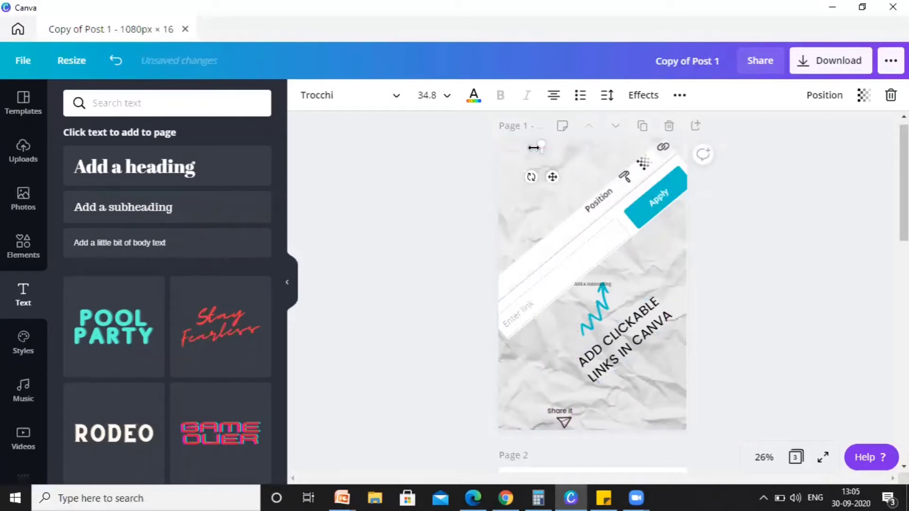
{"action": "type", "text": "www"}
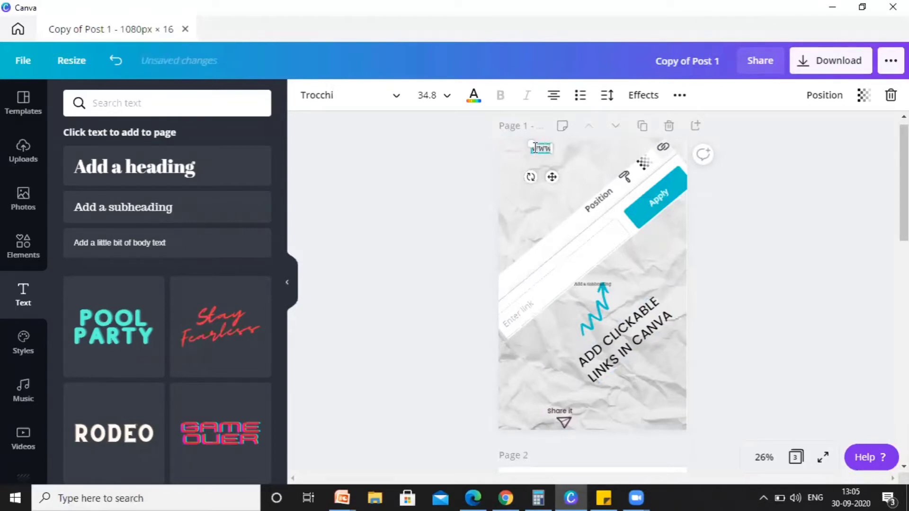
{"action": "type", "text": ".th"}
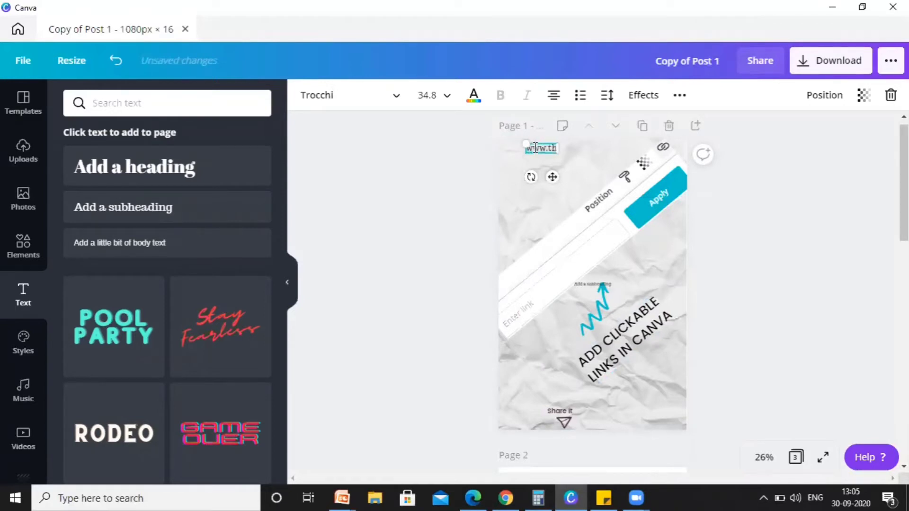
{"action": "type", "text": "ithimlayan"}
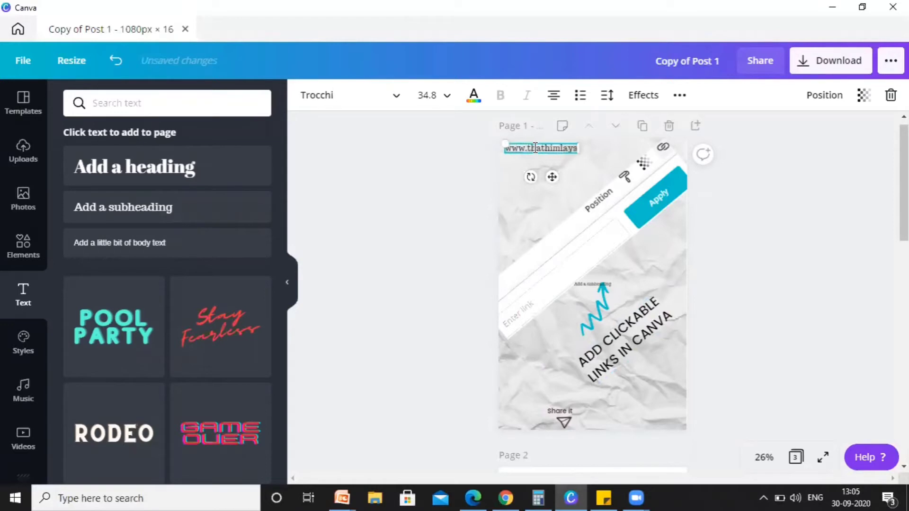
{"action": "type", "text": "gir"}
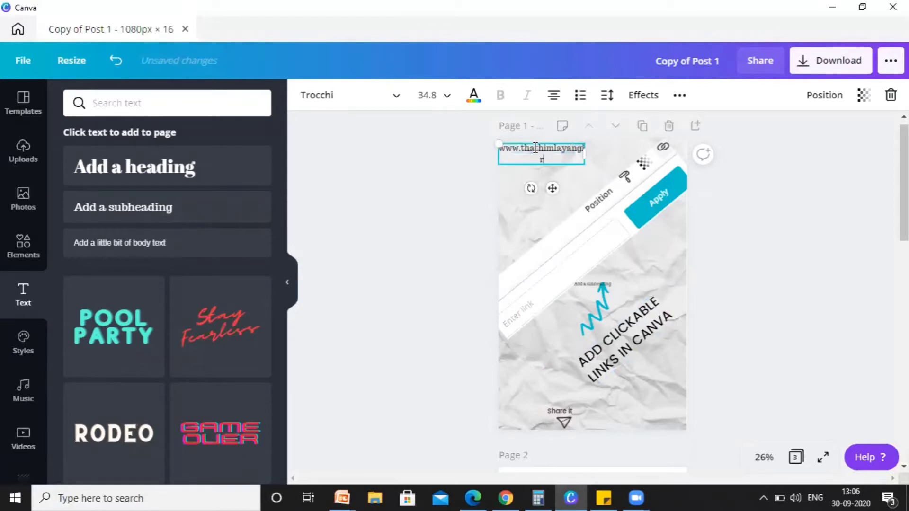
{"action": "type", "text": "l.com"}
{"action": "left_click_drag", "start_coordinate": [586, 155], "coordinate": [612, 152]}
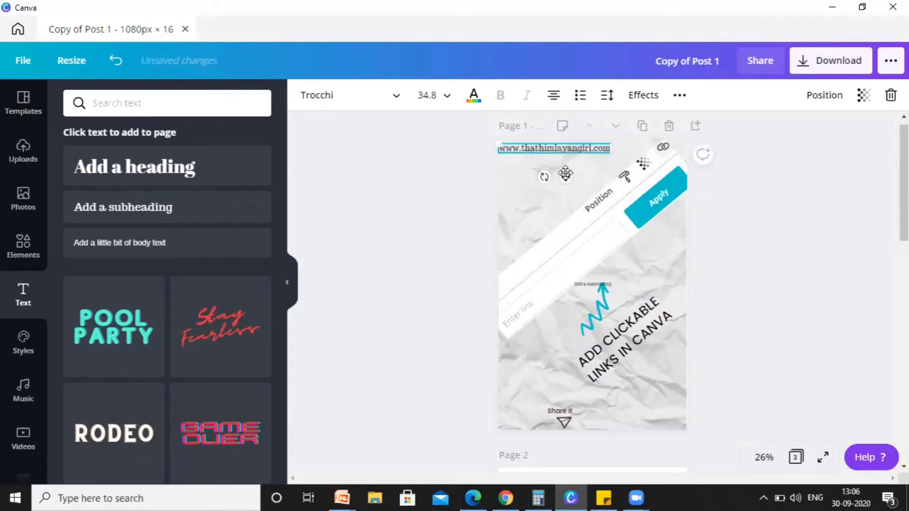
Adjust the website address text's vertical position, nudging it up close to the page's top edge
{"action": "left_click_drag", "start_coordinate": [565, 174], "coordinate": [565, 177]}
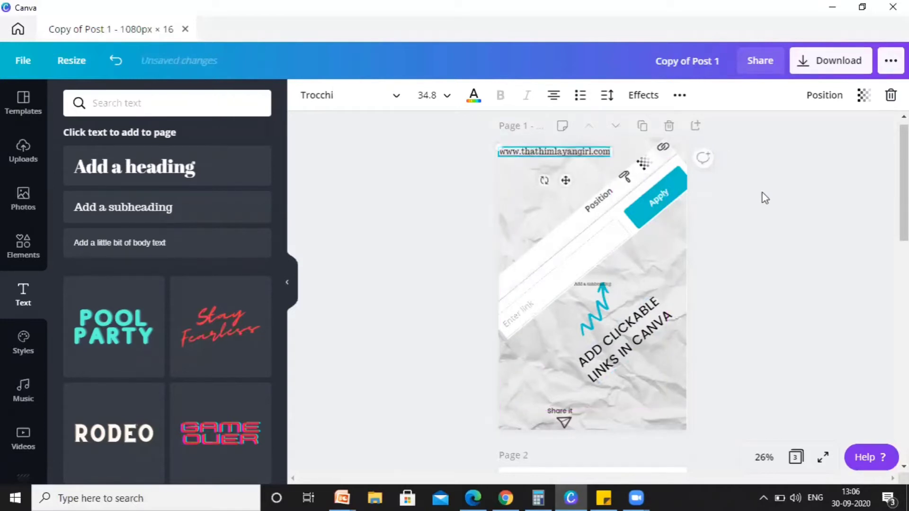
{"action": "left_click", "coordinate": [750, 197]}
{"action": "left_click", "coordinate": [566, 158]}
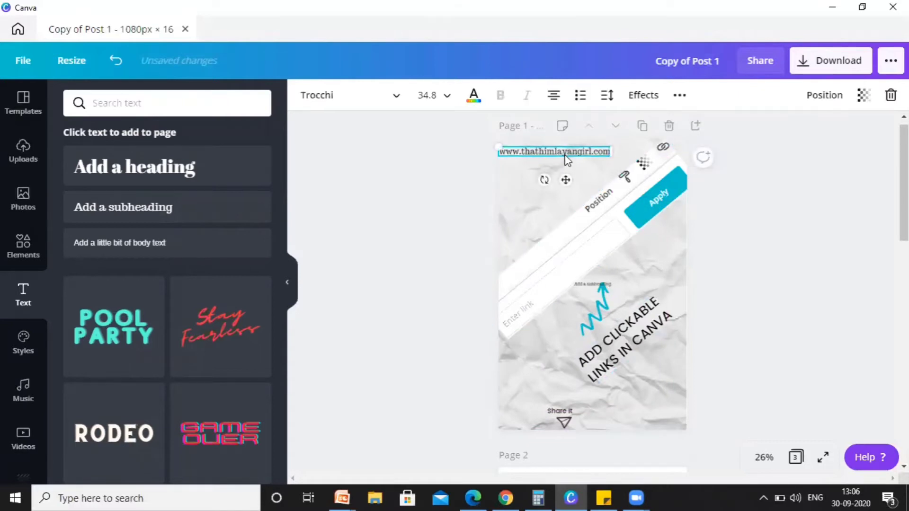
{"action": "key", "text": "Up"}
{"action": "key", "text": "Up"}
{"action": "key", "text": "Up"}
{"action": "key", "text": "Up"}
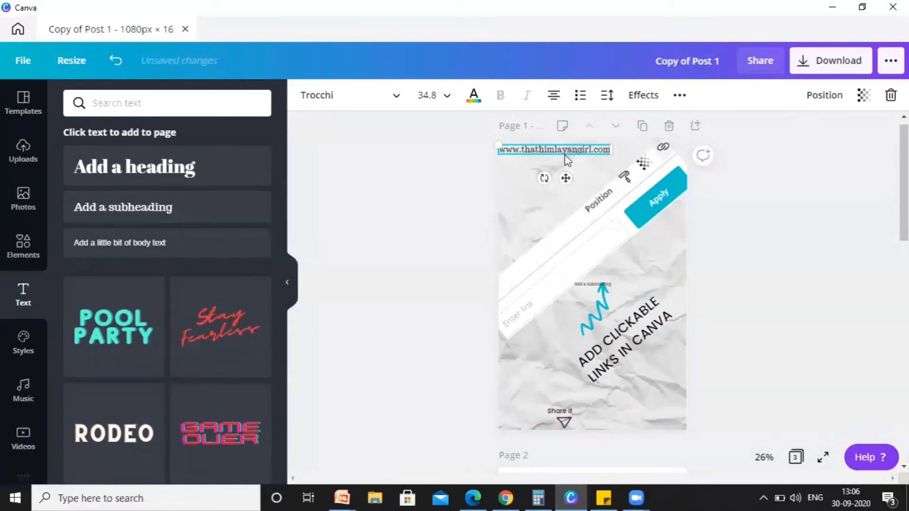
{"action": "key", "text": "Up"}
{"action": "key", "text": "Up"}
{"action": "key", "text": "Up"}
{"action": "key", "text": "Up"}
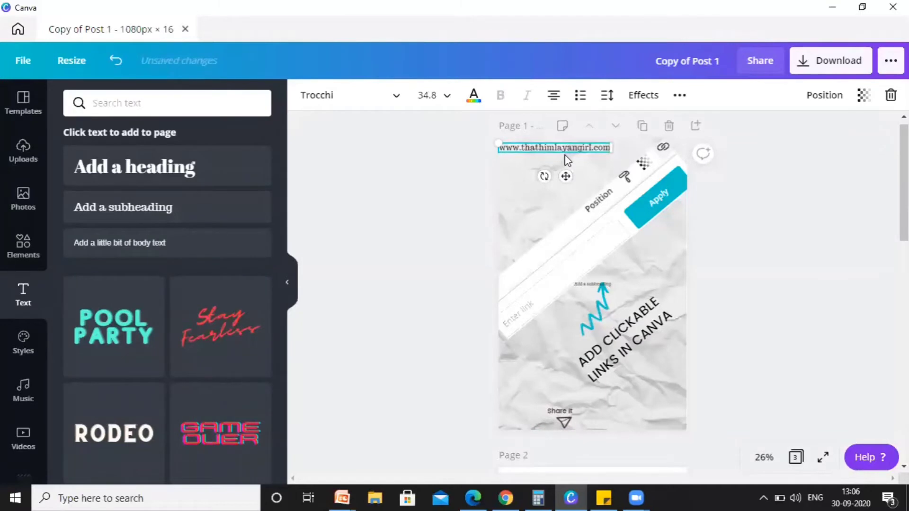
{"action": "left_click", "coordinate": [736, 254]}
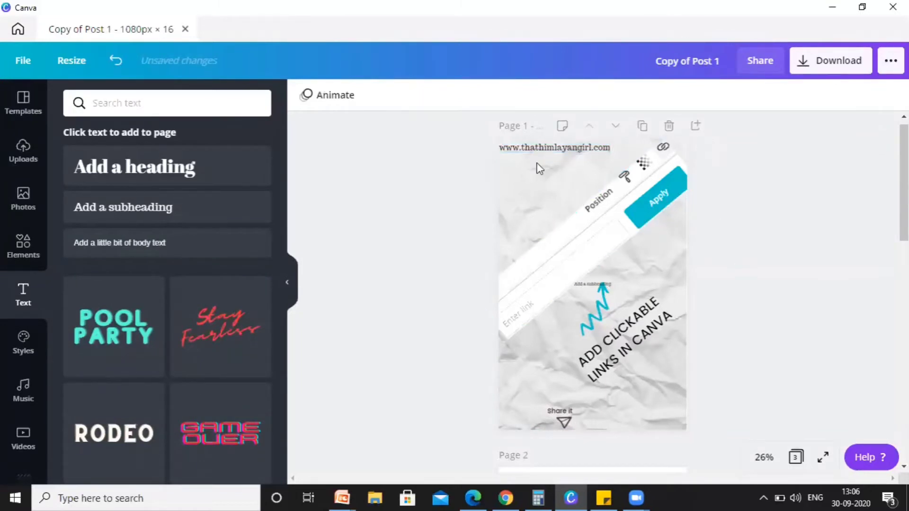
{"action": "left_click", "coordinate": [537, 149]}
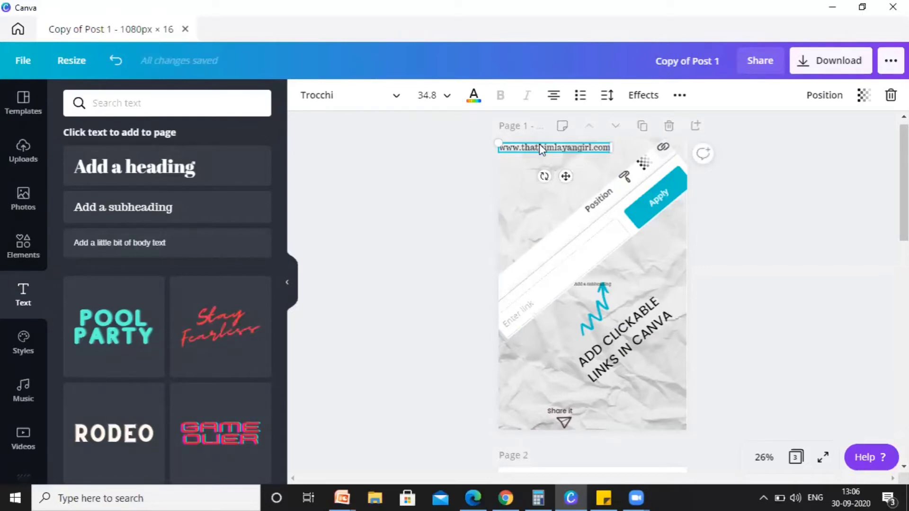
{"action": "left_click", "coordinate": [686, 97]}
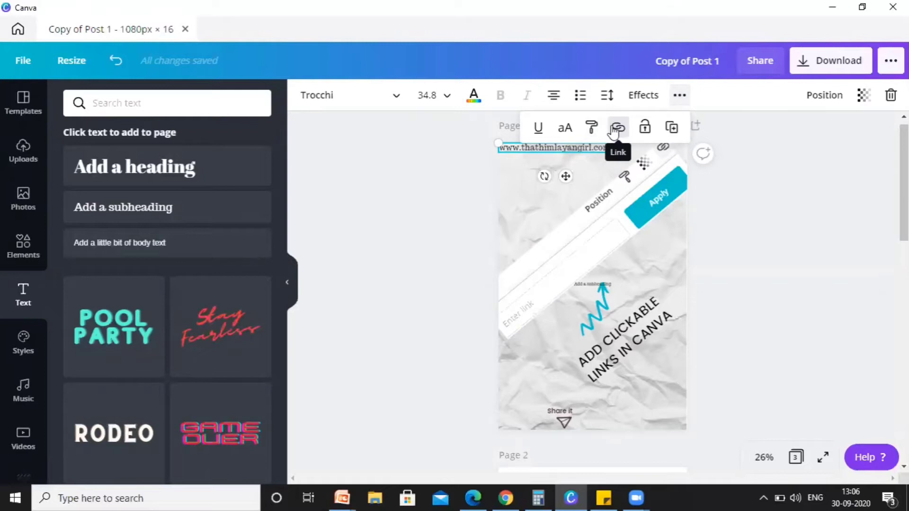
{"action": "left_click", "coordinate": [617, 128]}
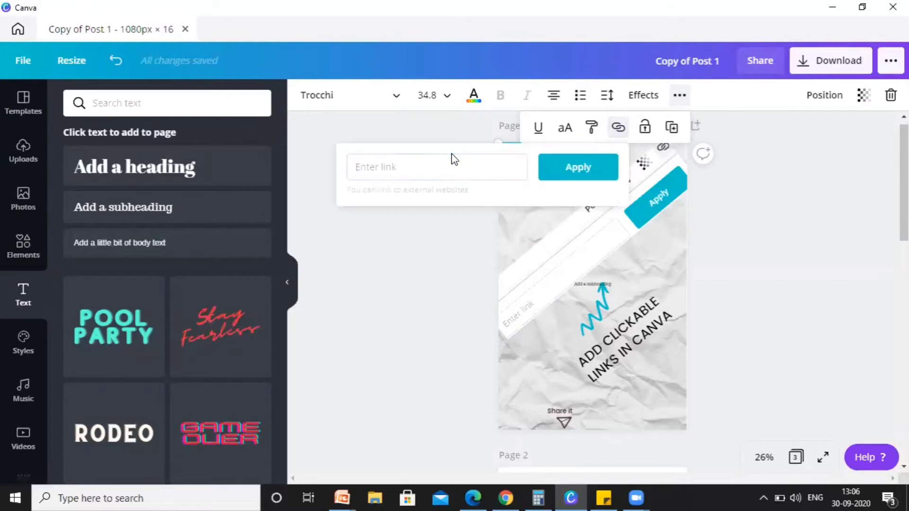
{"action": "left_click", "coordinate": [440, 166]}
{"action": "type", "text": "w"}
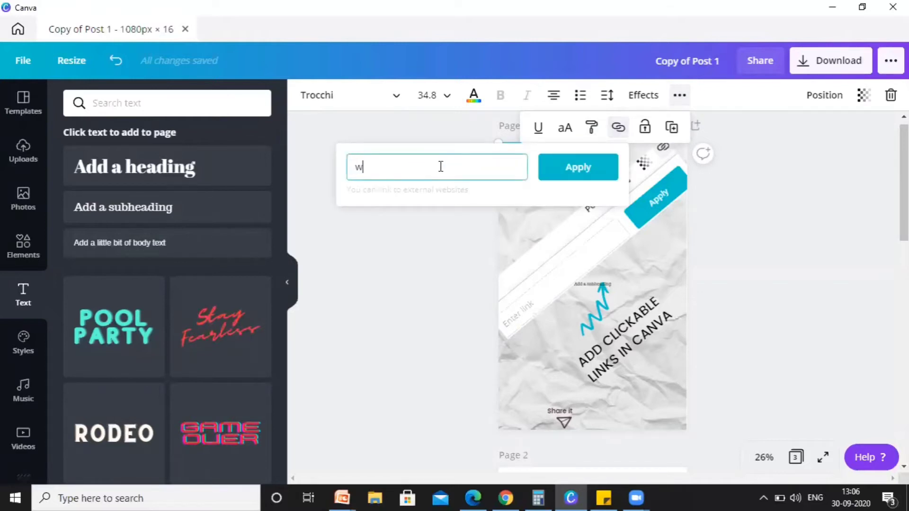
{"action": "type", "text": "www"}
{"action": "key", "text": "BackSpace"}
{"action": "type", "text": ".thathimalayangir"}
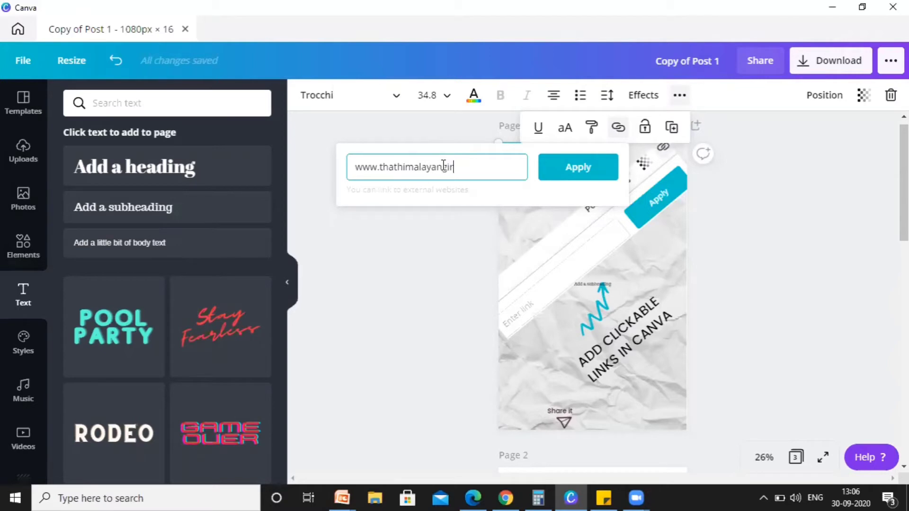
{"action": "type", "text": "l.com"}
{"action": "left_click", "coordinate": [600, 497]}
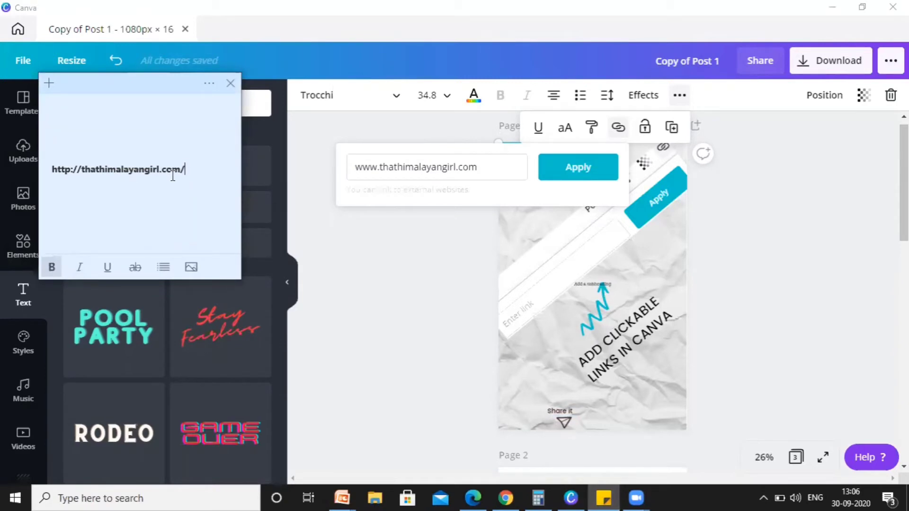
{"action": "left_click", "coordinate": [505, 171]}
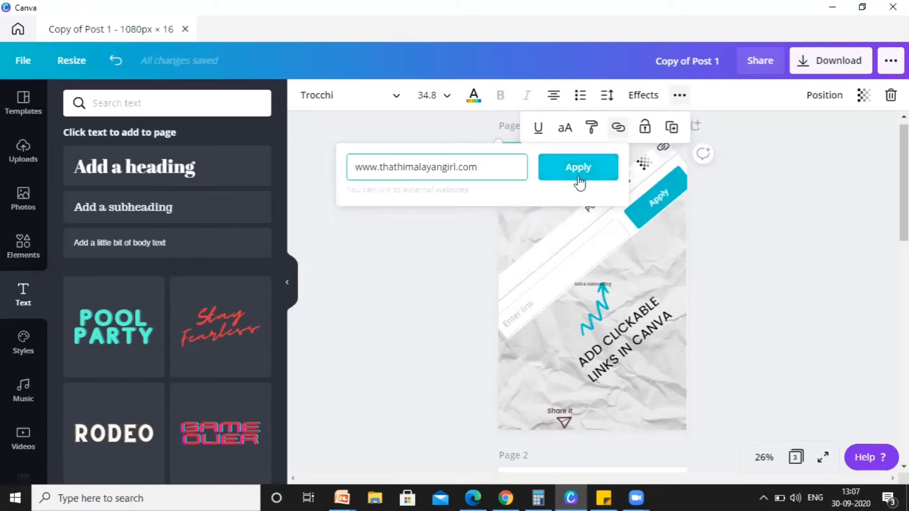
{"action": "left_click", "coordinate": [578, 169]}
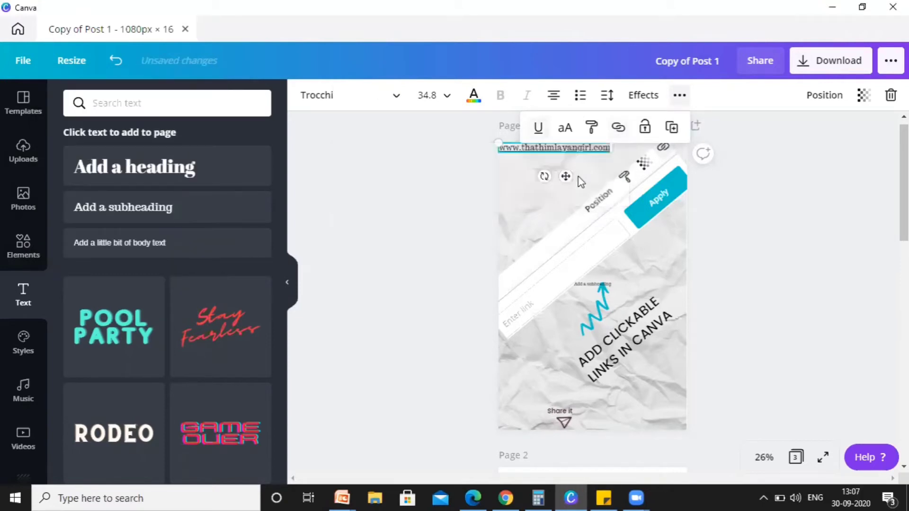
{"action": "left_click", "coordinate": [725, 229]}
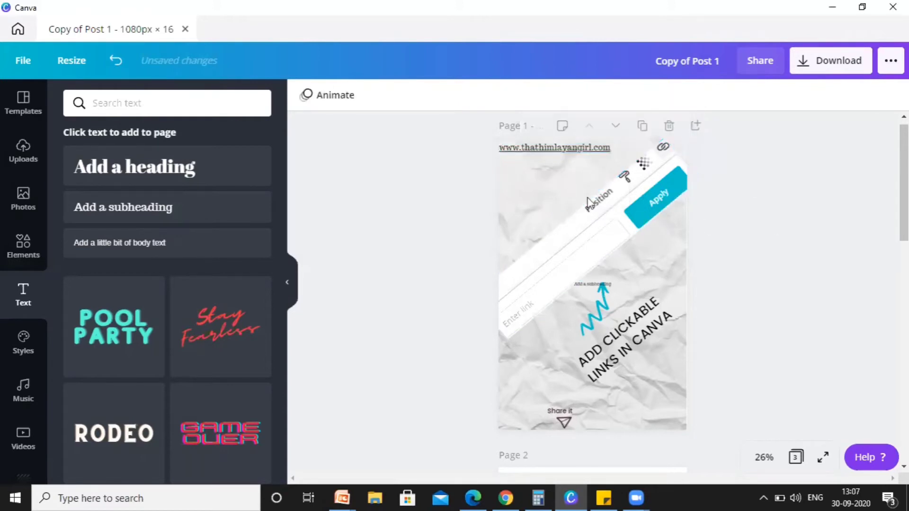
Download only page 1 of the design as PDF Standard and save it in Downloads as "Copy of Post 1"
{"action": "left_click", "coordinate": [530, 189]}
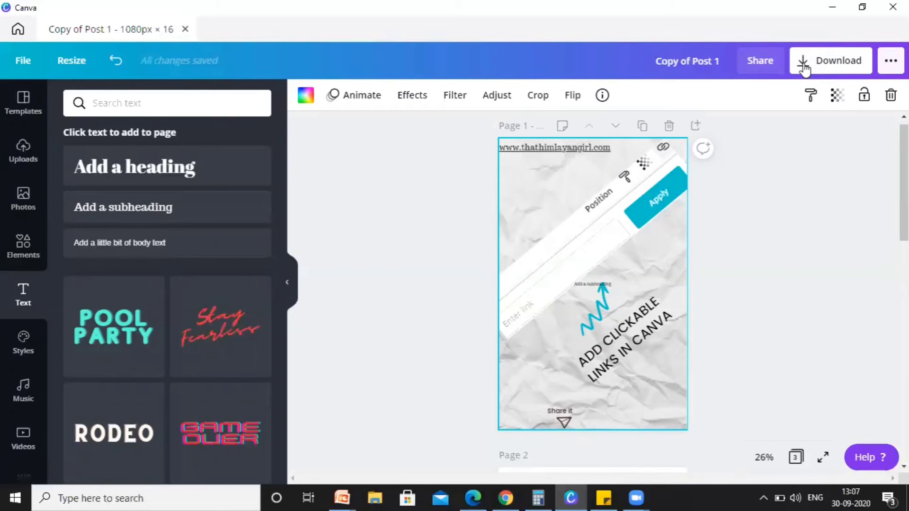
{"action": "left_click", "coordinate": [805, 69]}
{"action": "left_click", "coordinate": [813, 165]}
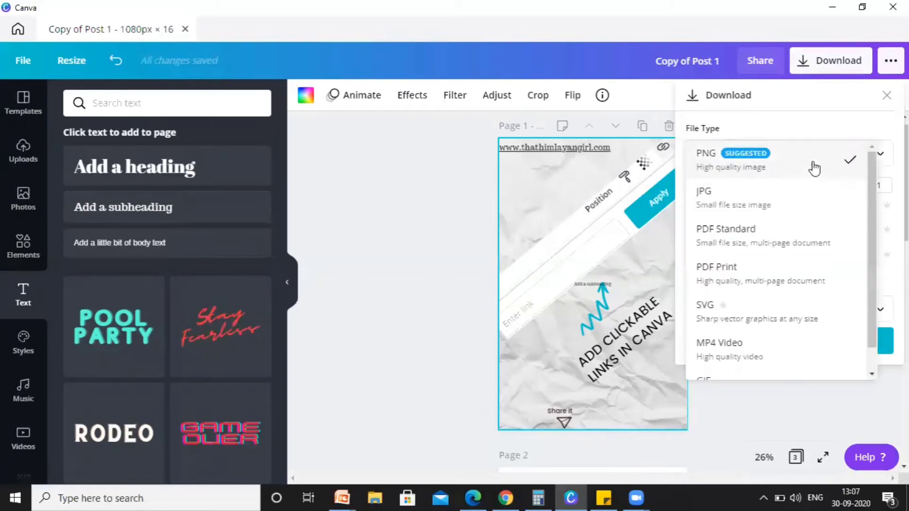
{"action": "left_click", "coordinate": [784, 242]}
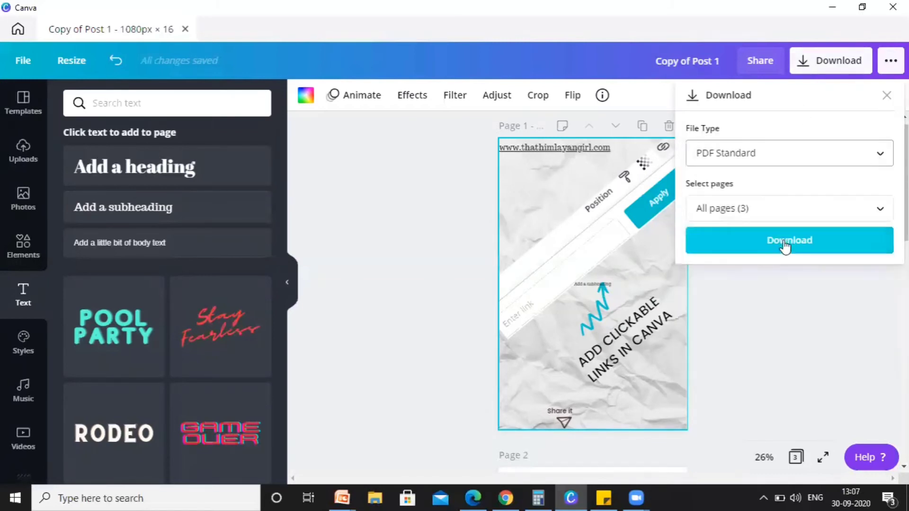
{"action": "left_click", "coordinate": [781, 215]}
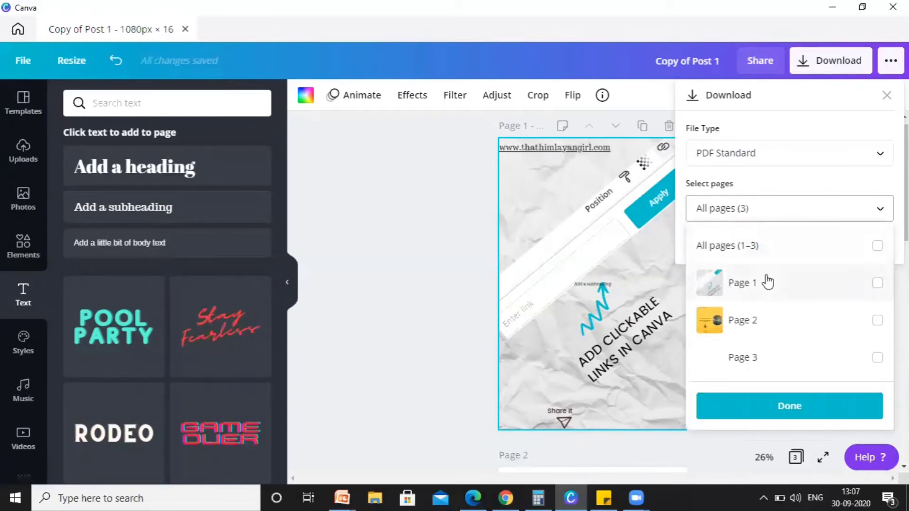
{"action": "left_click", "coordinate": [767, 283]}
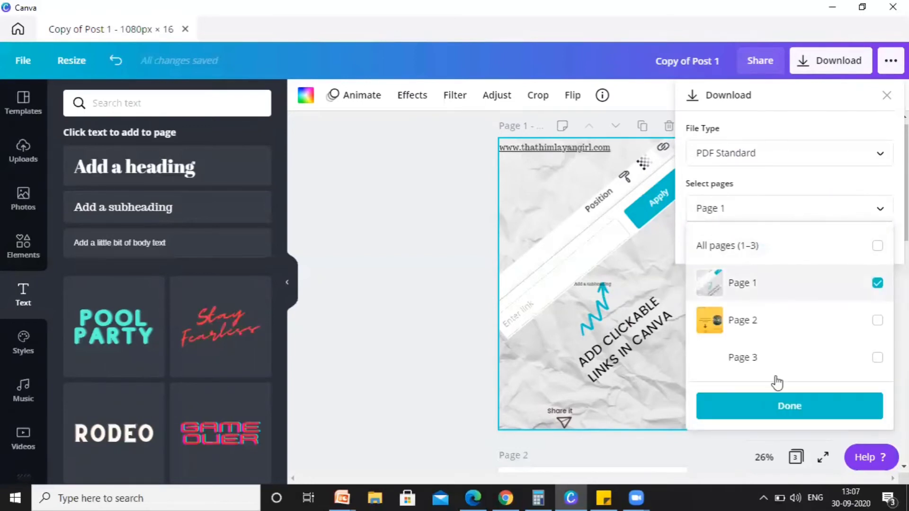
{"action": "left_click", "coordinate": [786, 407]}
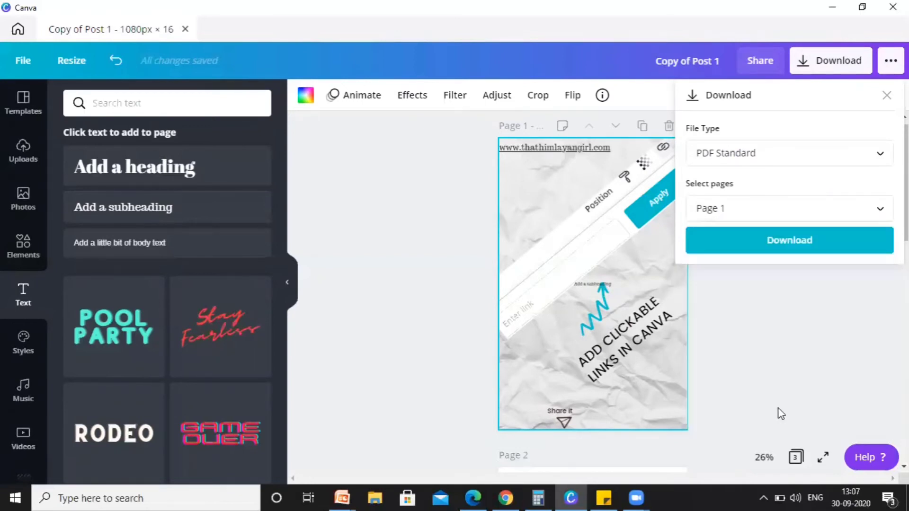
{"action": "left_click", "coordinate": [803, 249]}
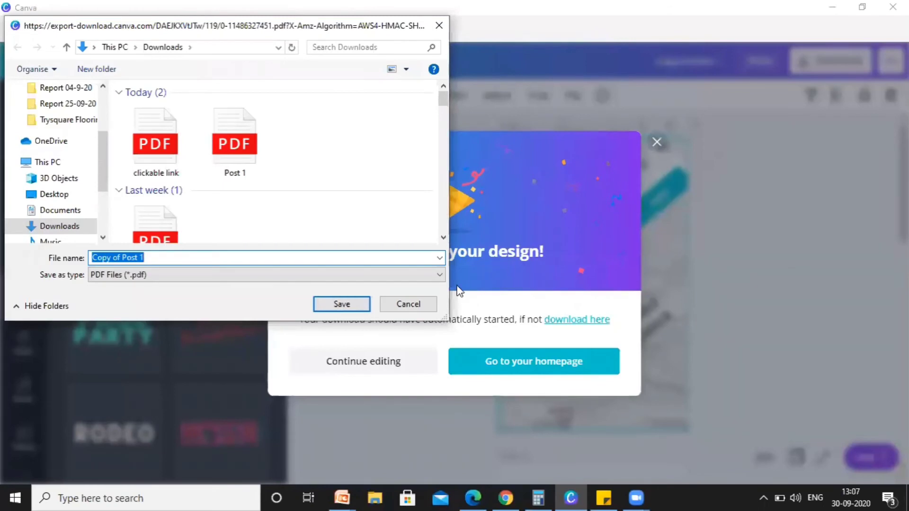
{"action": "left_click", "coordinate": [342, 302]}
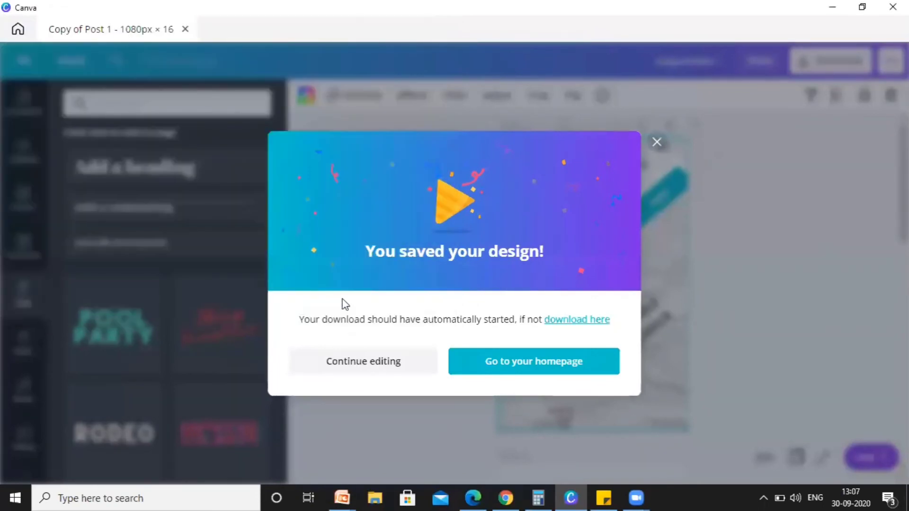
Switch to File Explorer and open the "Copy of Post 1" PDF from the Downloads folder
{"action": "left_click", "coordinate": [375, 497]}
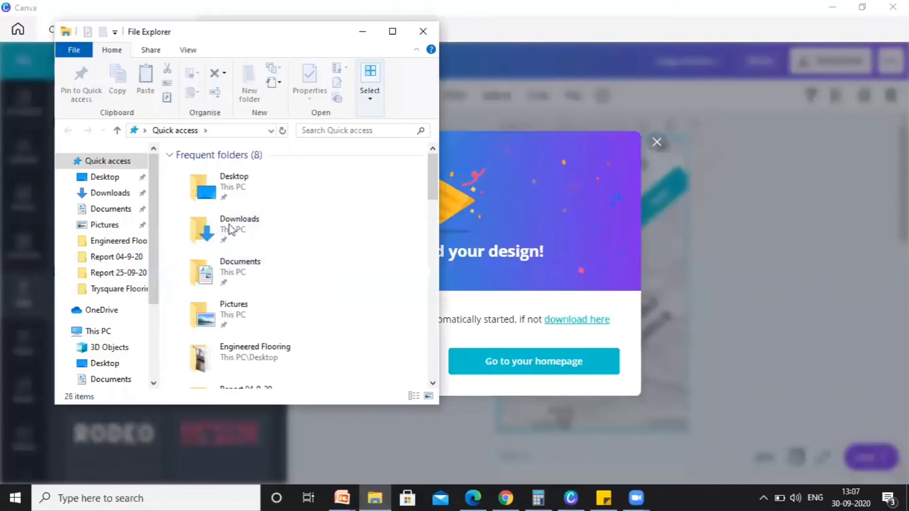
{"action": "double_click", "coordinate": [243, 243]}
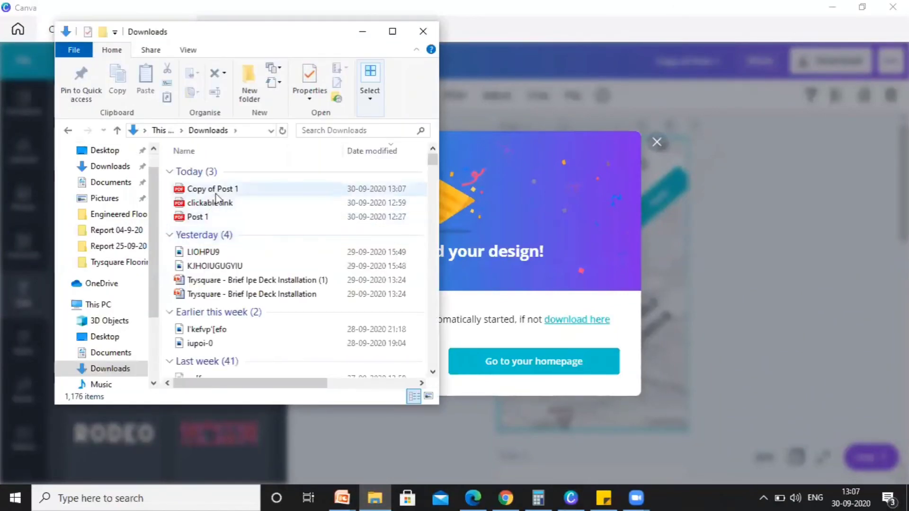
{"action": "left_click", "coordinate": [216, 192]}
{"action": "double_click", "coordinate": [216, 192]}
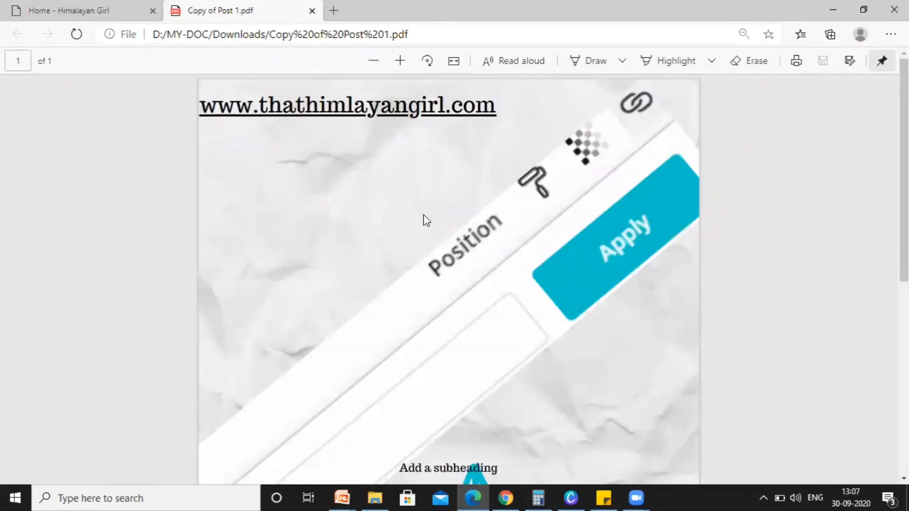
Test the website address link in the PDF by following it and looking over the page it opens
{"action": "scroll", "coordinate": [425, 219], "scroll_direction": "down", "scroll_amount": 2}
{"action": "scroll", "coordinate": [425, 219], "scroll_direction": "up", "scroll_amount": 2}
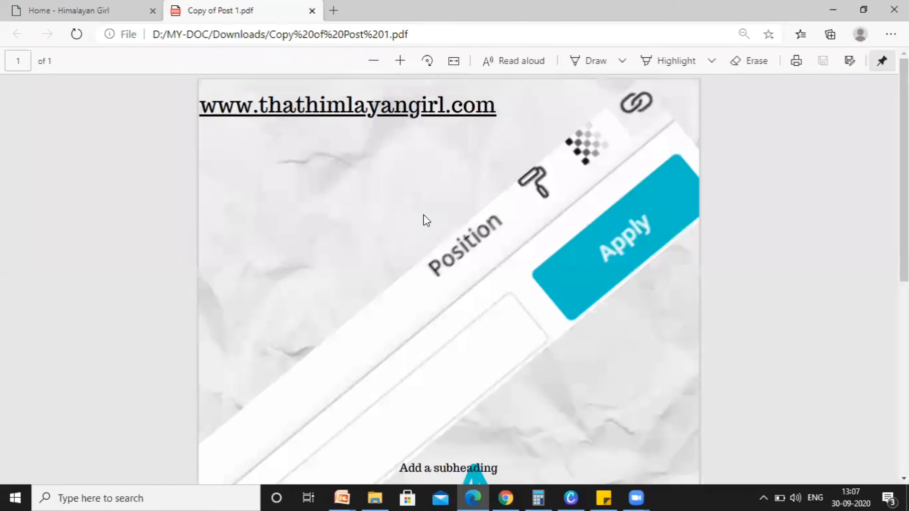
{"action": "left_click", "coordinate": [302, 107]}
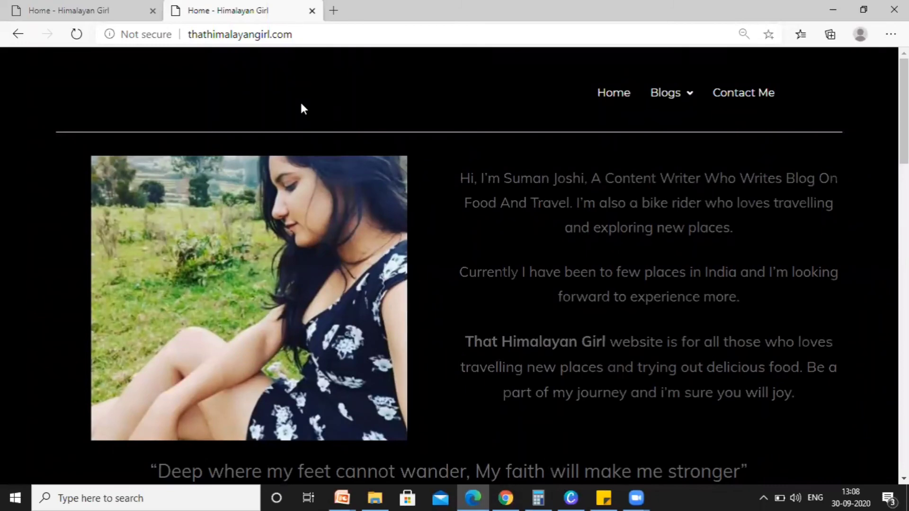
{"action": "scroll", "coordinate": [301, 104], "scroll_direction": "down", "scroll_amount": 2}
{"action": "scroll", "coordinate": [302, 104], "scroll_direction": "up", "scroll_amount": 2}
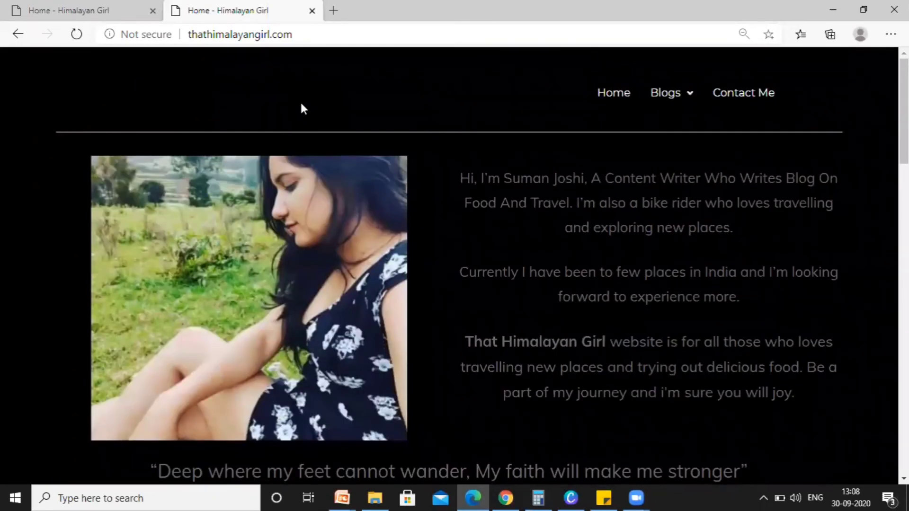